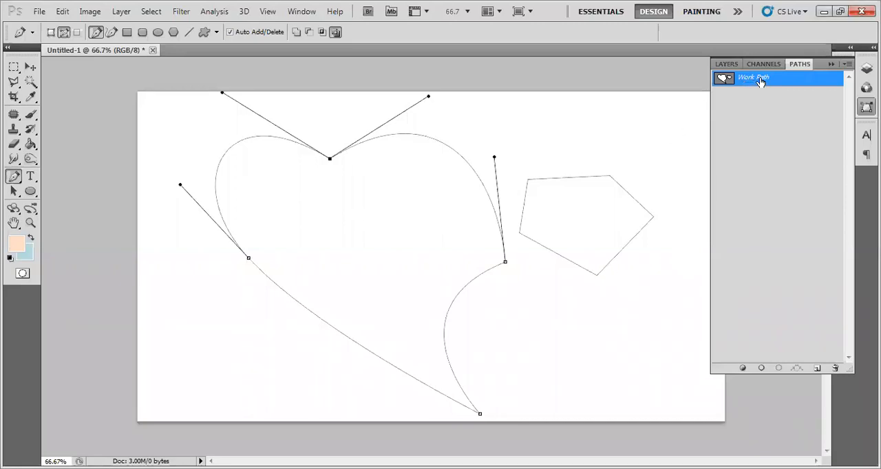
Step: Select all anchor points of the pentagon and move the shape down into the lower-right area of the canvas, beside the heart
click(724, 64)
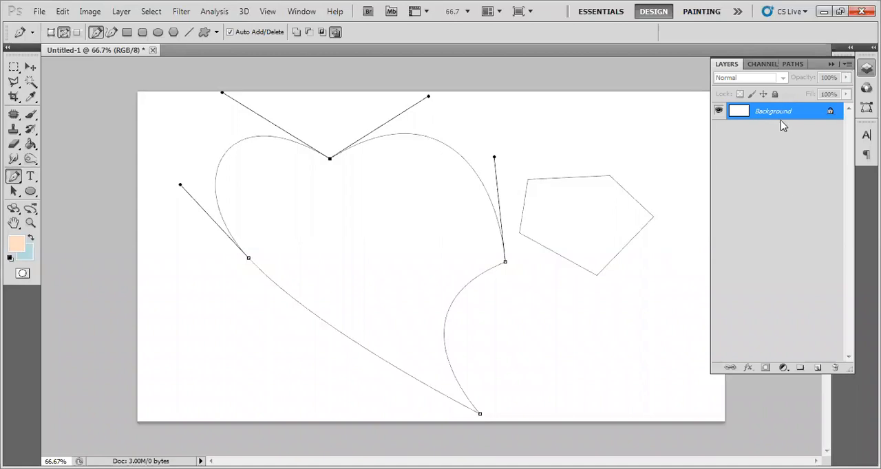
click(793, 64)
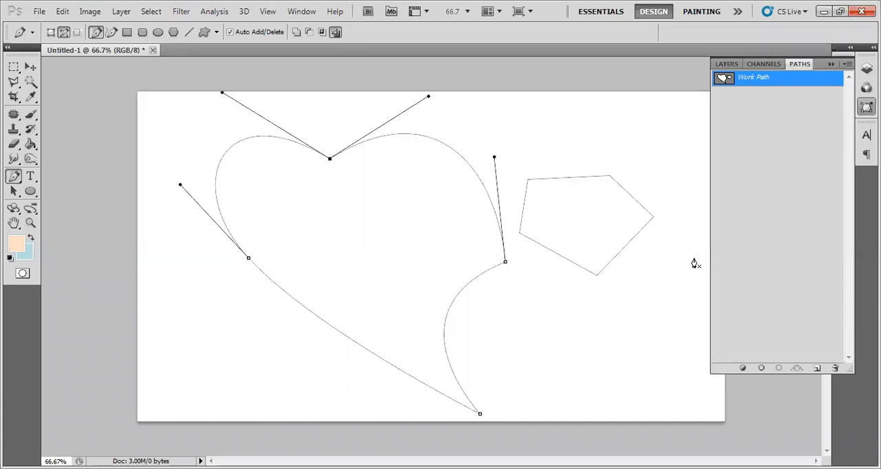
ctrl+click(619, 257)
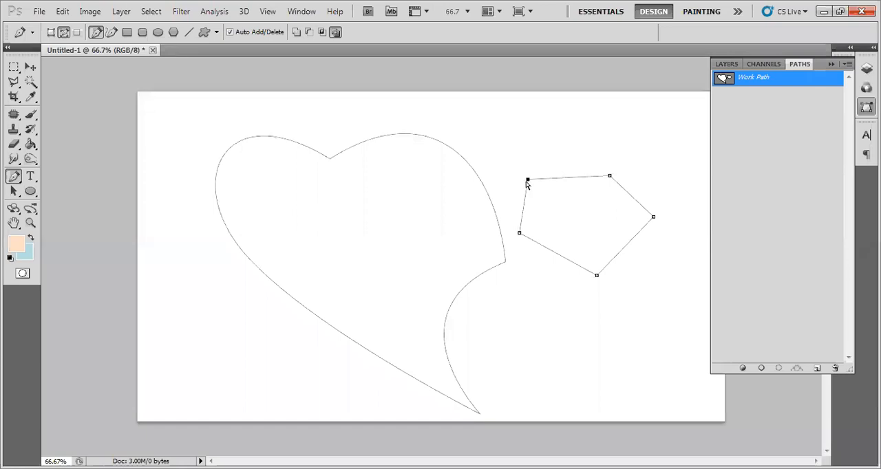
drag(685, 148, 441, 300)
ctrl+click(508, 163)
drag(507, 157, 673, 288)
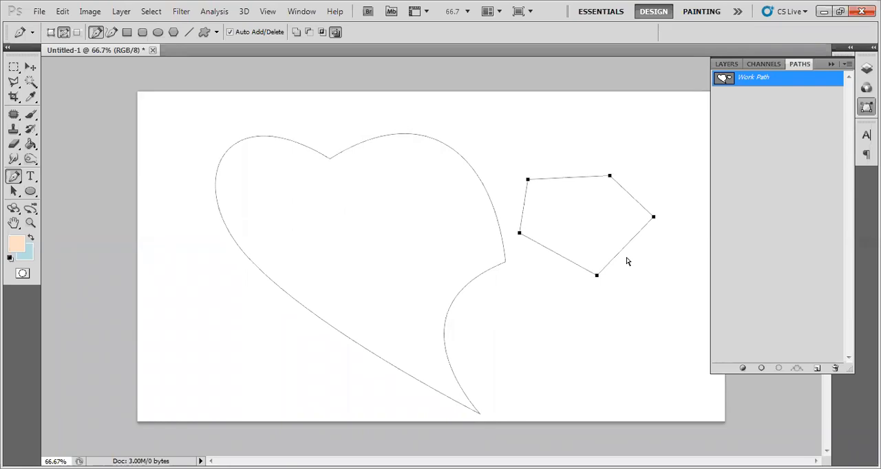
drag(621, 253, 644, 362)
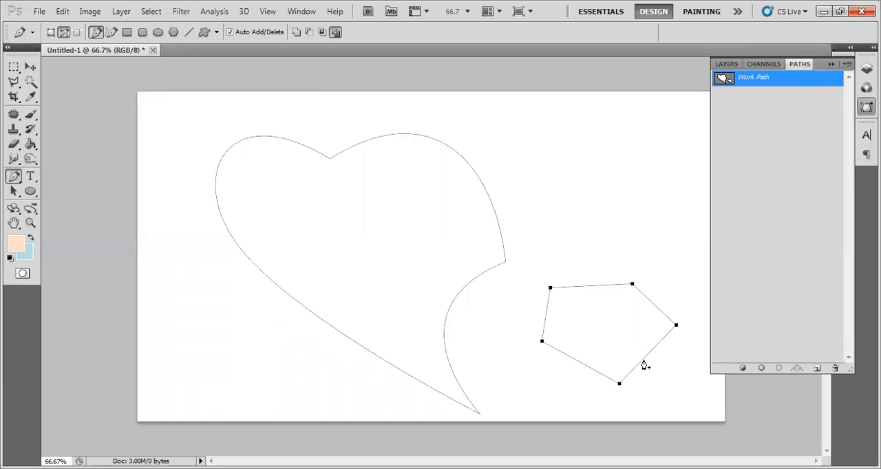
mouse_move(644, 360)
mouse_down()
mouse_move(643, 220)
mouse_move(659, 198)
mouse_move(650, 273)
mouse_move(518, 311)
mouse_move(409, 272)
mouse_move(265, 385)
mouse_move(485, 363)
mouse_move(663, 360)
mouse_move(646, 357)
mouse_up()
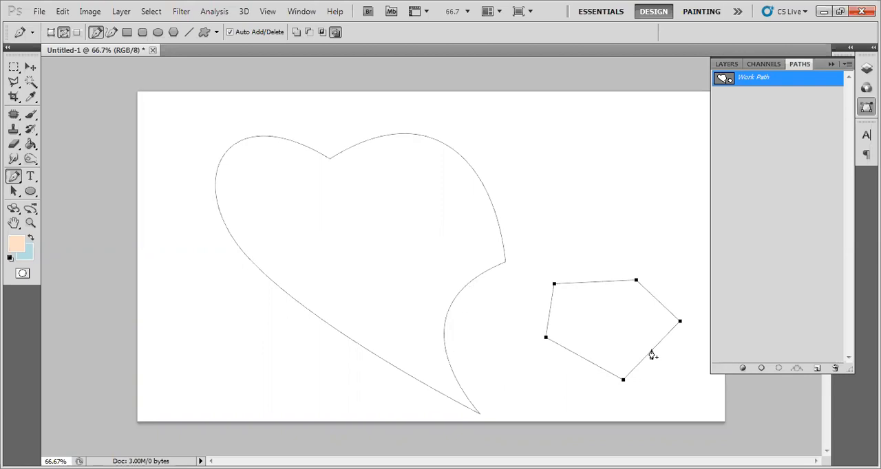
Step: Remove the pentagon's rightmost anchor point and shift its left edge slightly upward
click(680, 323)
drag(555, 284, 555, 275)
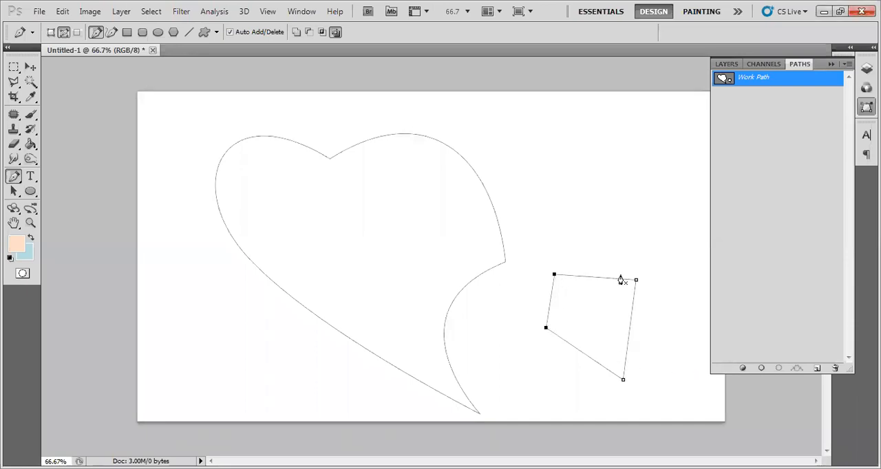
Step: Convert the work path with the heart and the four-sided shape into a selection, and deselect it
drag(647, 266, 525, 402)
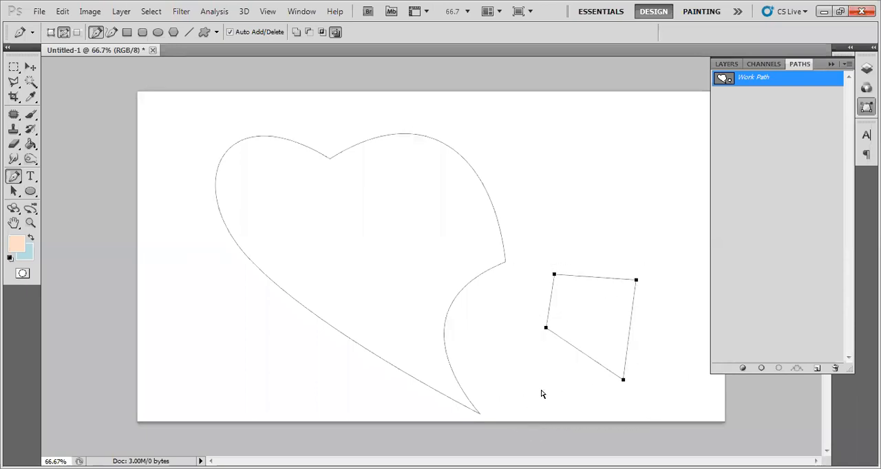
key(ctrl+Return)
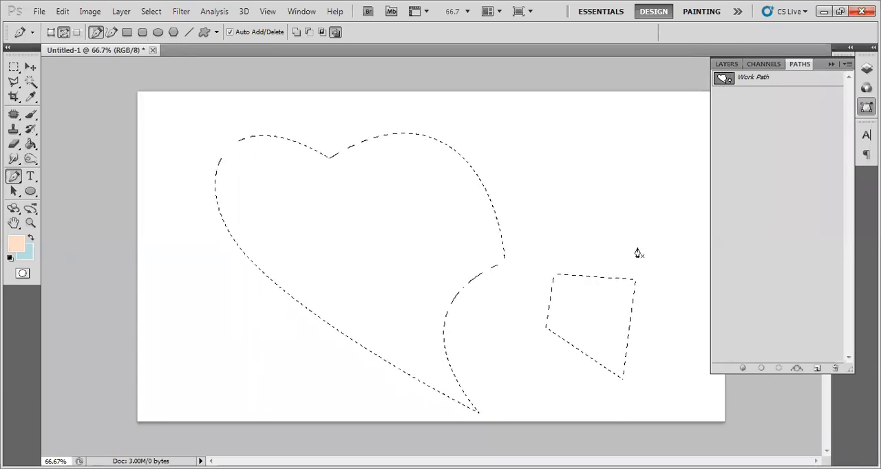
key(ctrl+d)
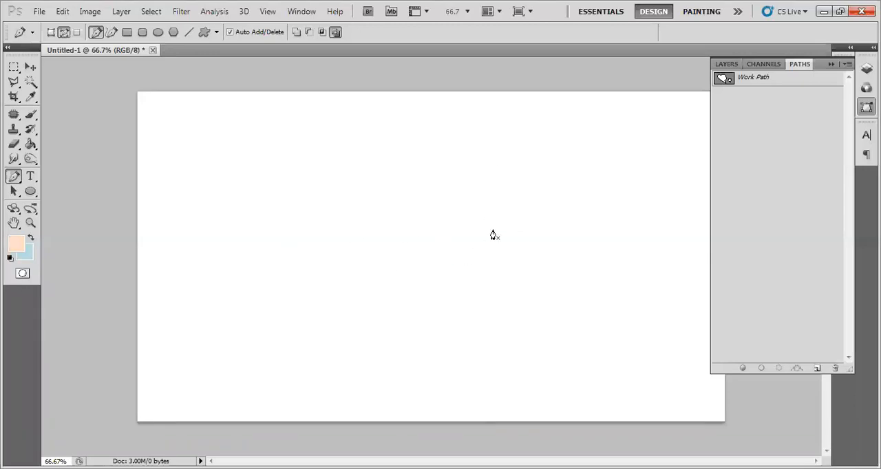
Step: Move the four-sided shape out of the work path into a new path of its own
click(767, 84)
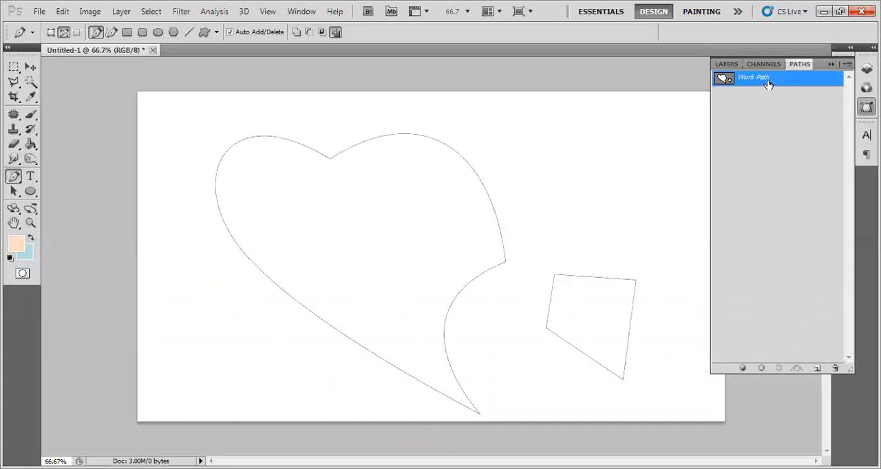
drag(674, 253, 537, 408)
drag(664, 246, 534, 408)
key(Delete)
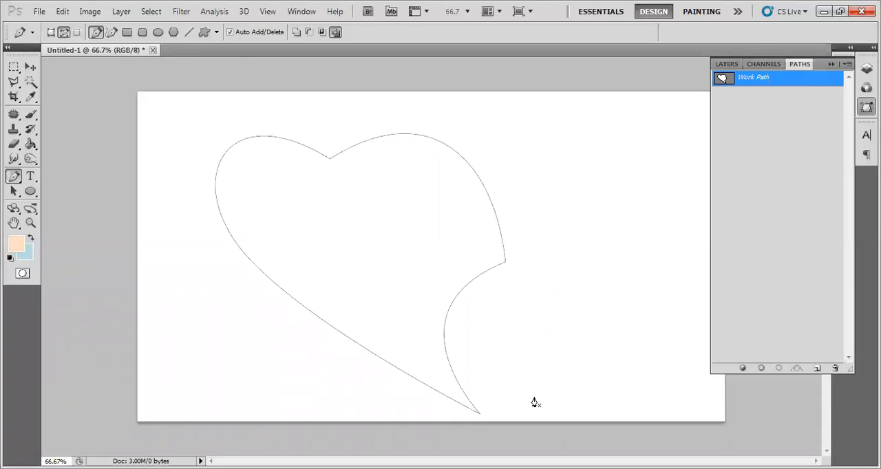
key(ctrl+z)
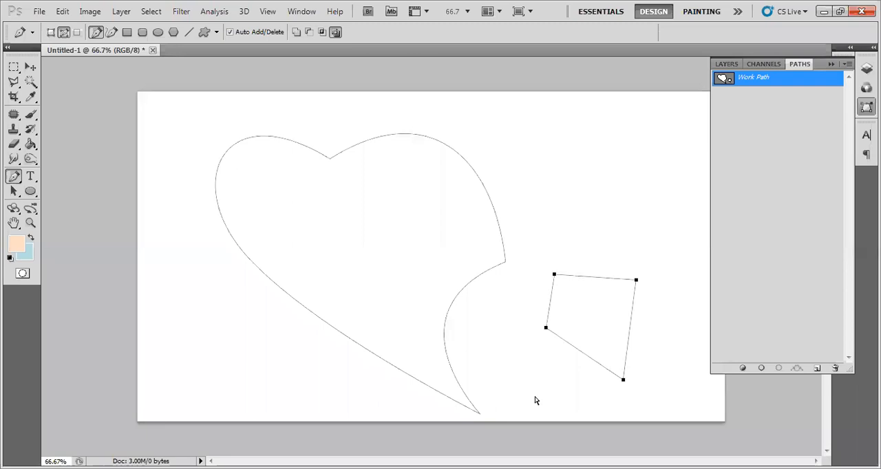
key(ctrl+z)
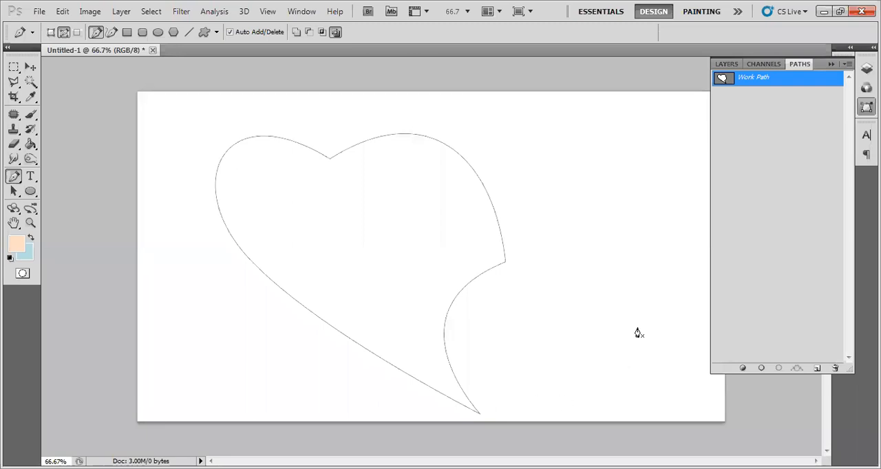
click(816, 368)
key(ctrl+v)
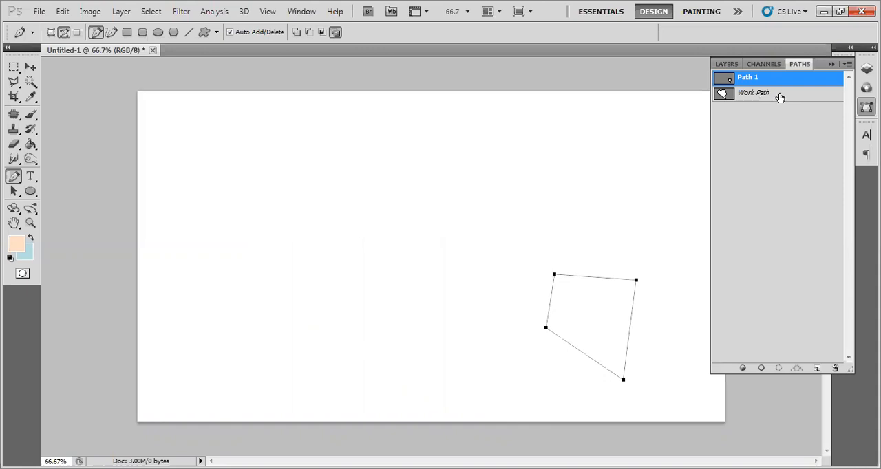
Step: Switch between the new path and the work path to check which shape each one holds
click(779, 96)
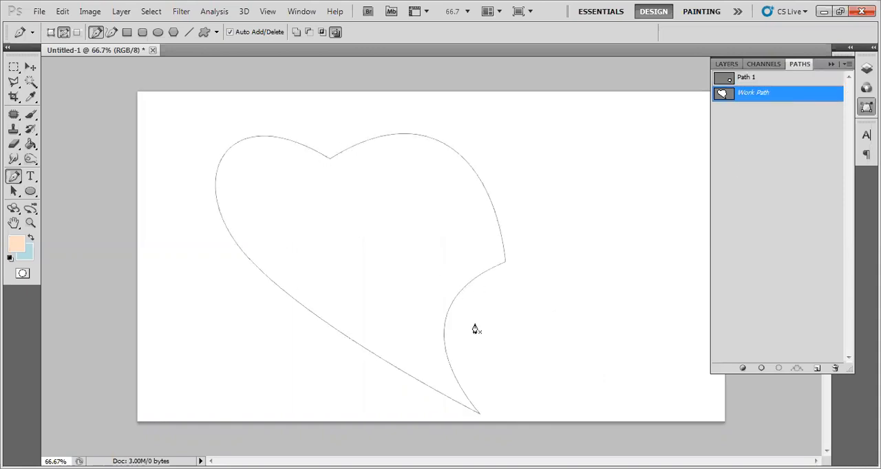
click(742, 80)
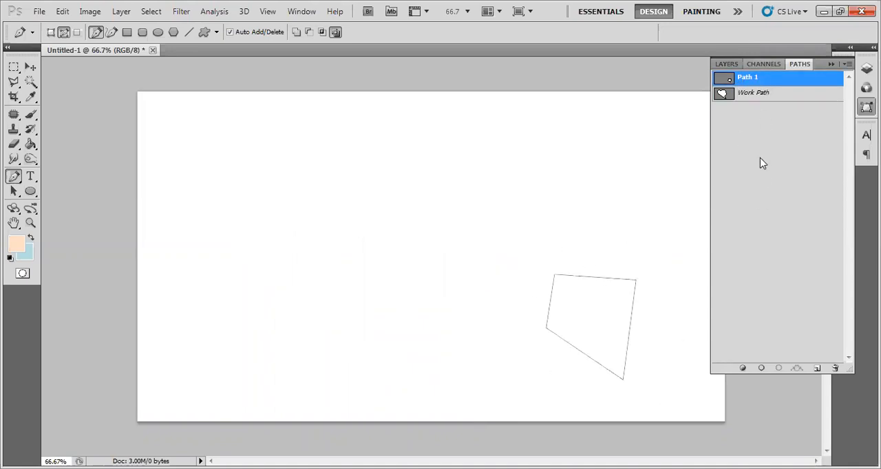
click(761, 96)
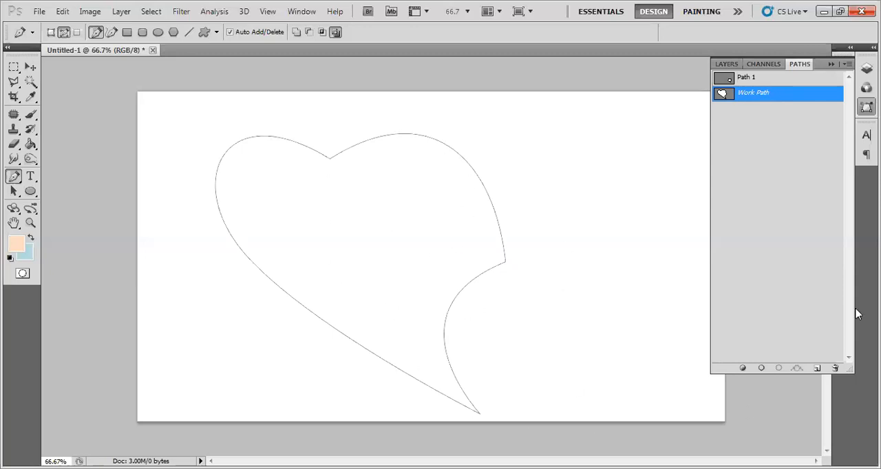
Step: Load the heart-shaped work path as a selection, trying out deselecting and restoring it
ctrl+click(730, 100)
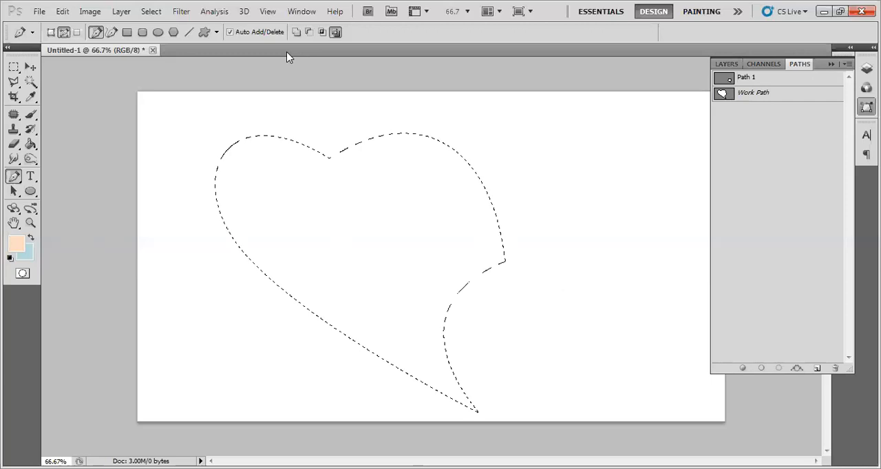
key(ctrl+d)
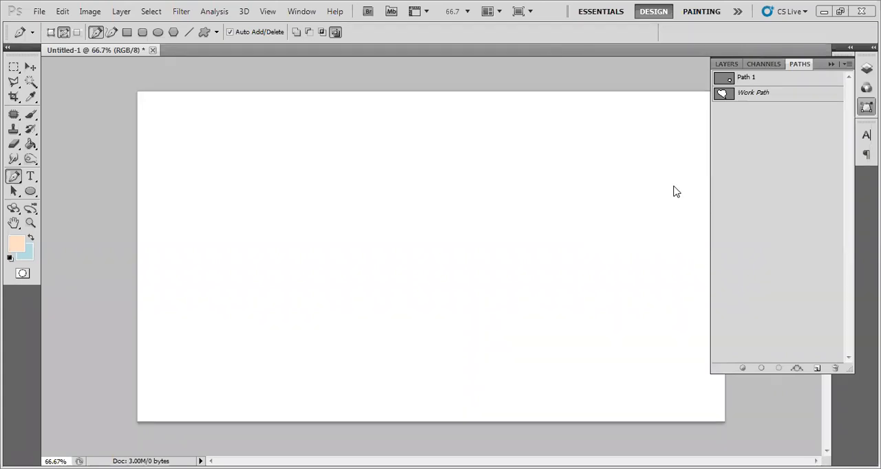
click(517, 302)
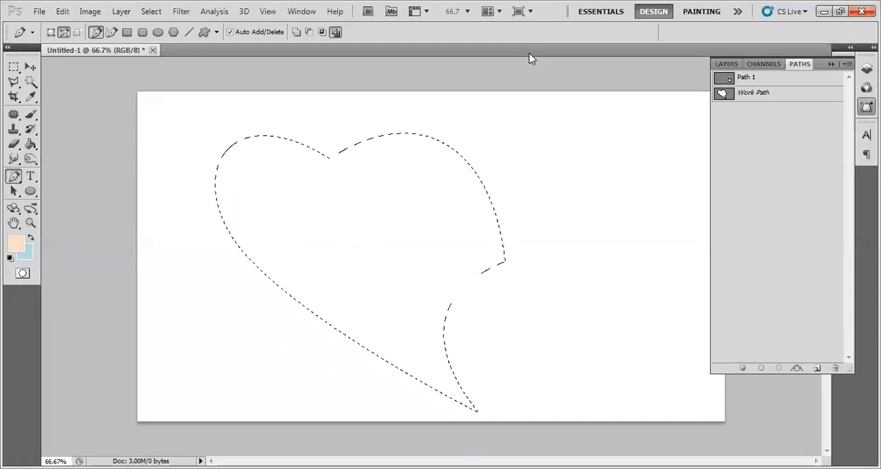
key(ctrl+d)
key(ctrl+z)
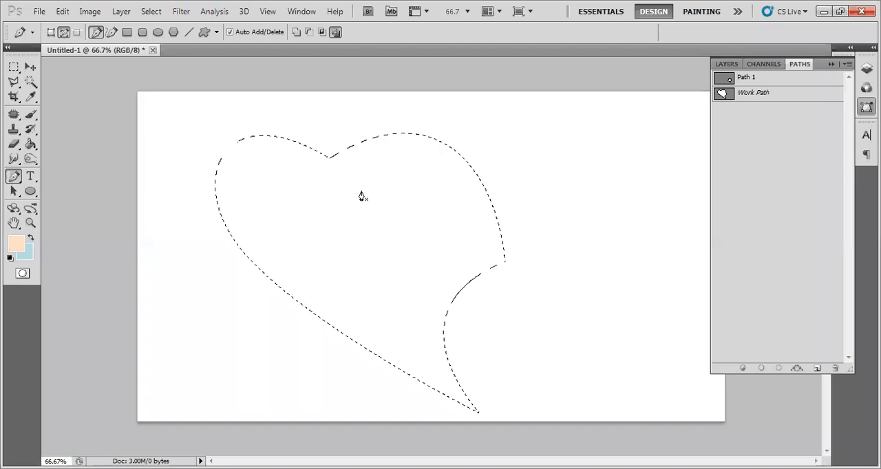
Step: Set the foreground colour to the orange-red ff3c00
click(16, 246)
click(418, 357)
drag(422, 370, 424, 379)
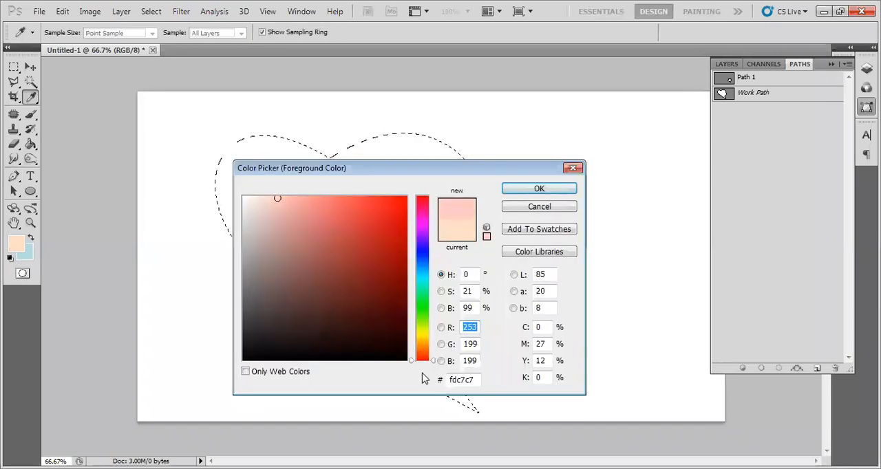
click(399, 197)
drag(388, 201, 373, 192)
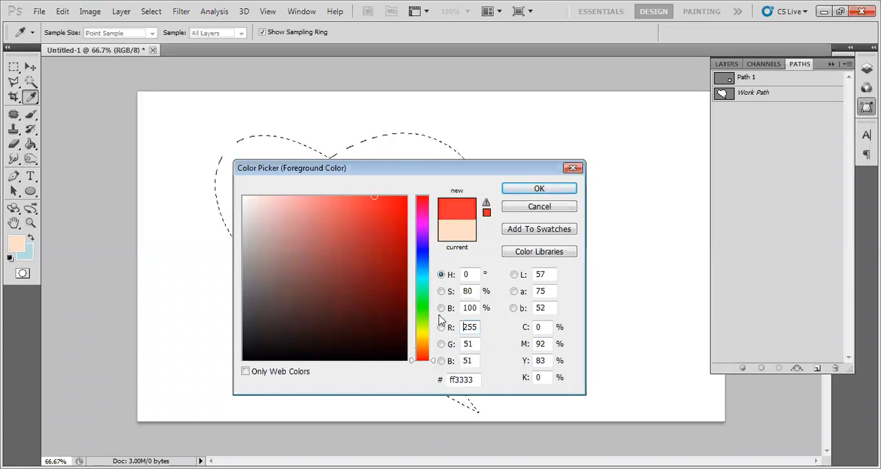
drag(432, 365, 432, 352)
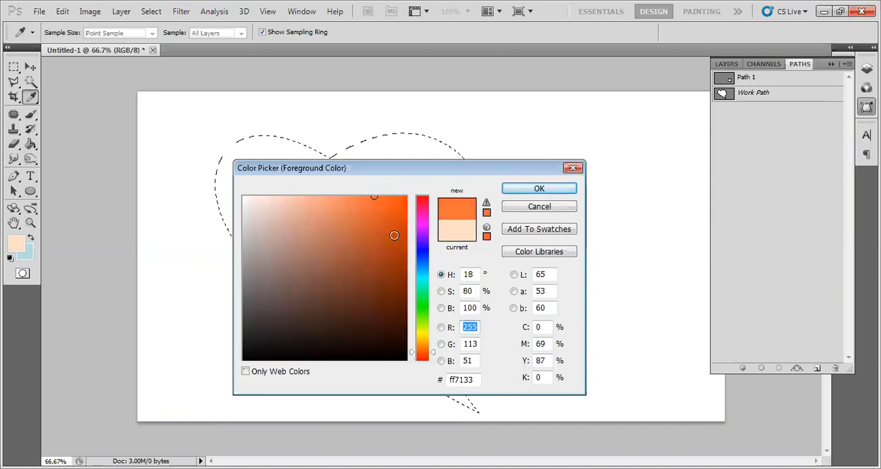
drag(381, 203, 411, 180)
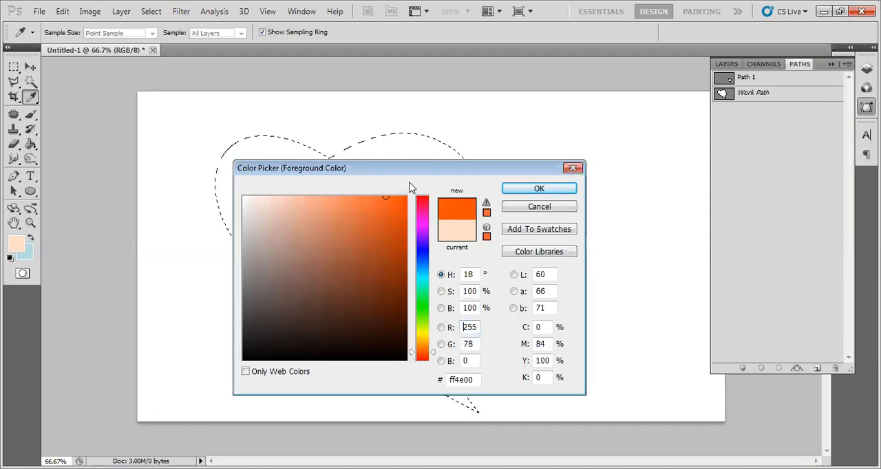
click(432, 356)
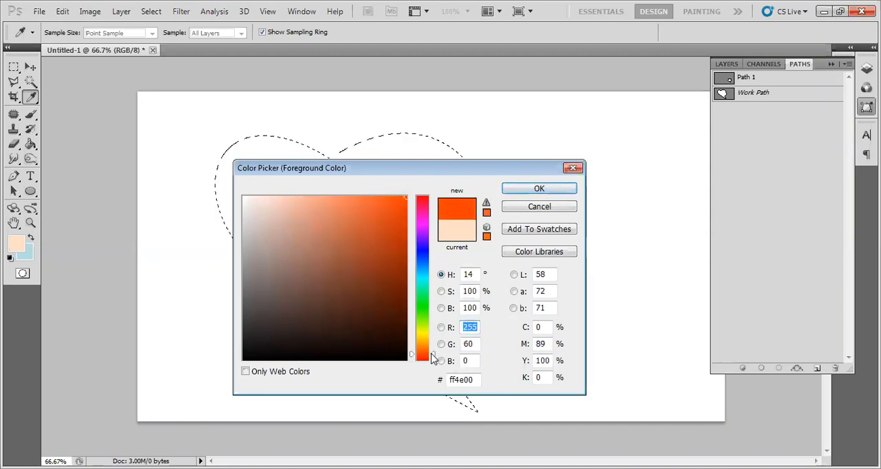
click(509, 190)
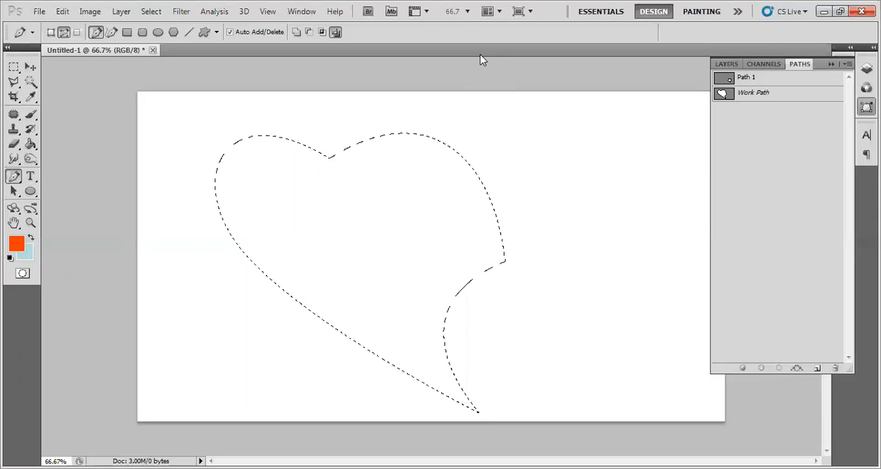
Step: Fill the heart selection with the foreground colour, deselect it and make the heart's work path active again
key(ctrl+d)
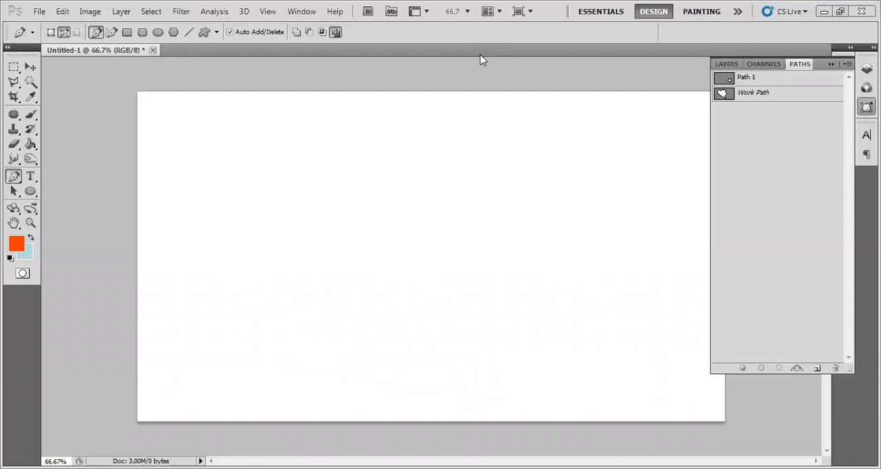
click(347, 271)
key(alt+BackSpace)
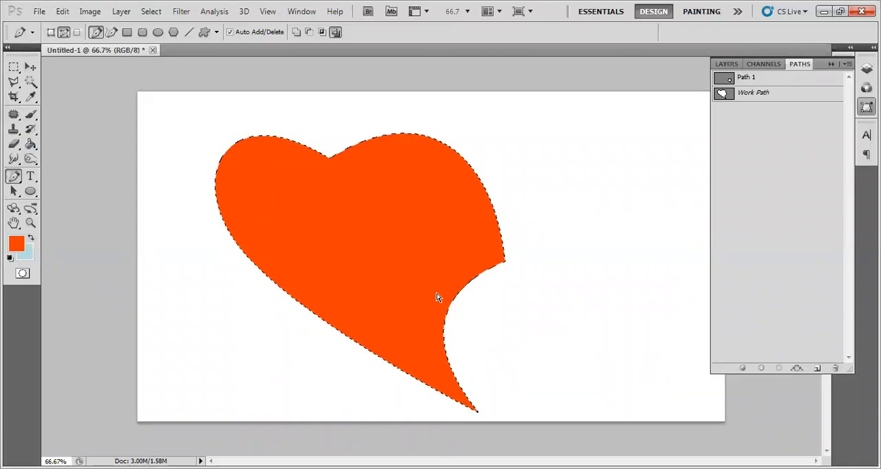
key(ctrl+d)
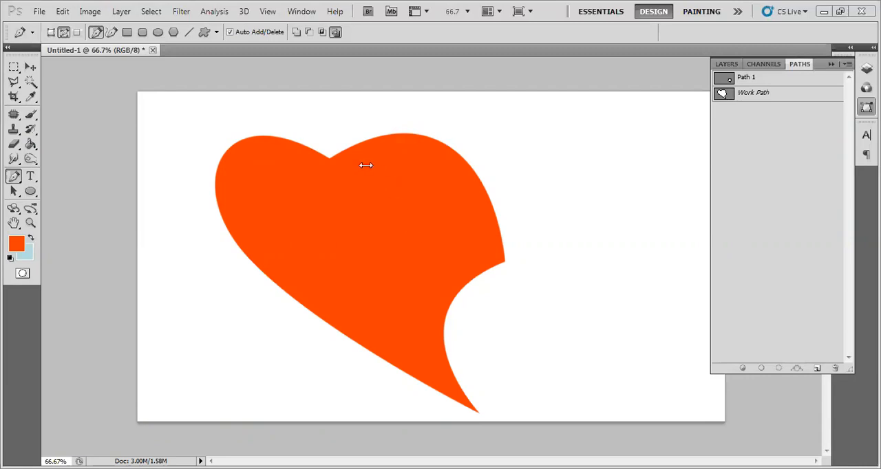
click(727, 95)
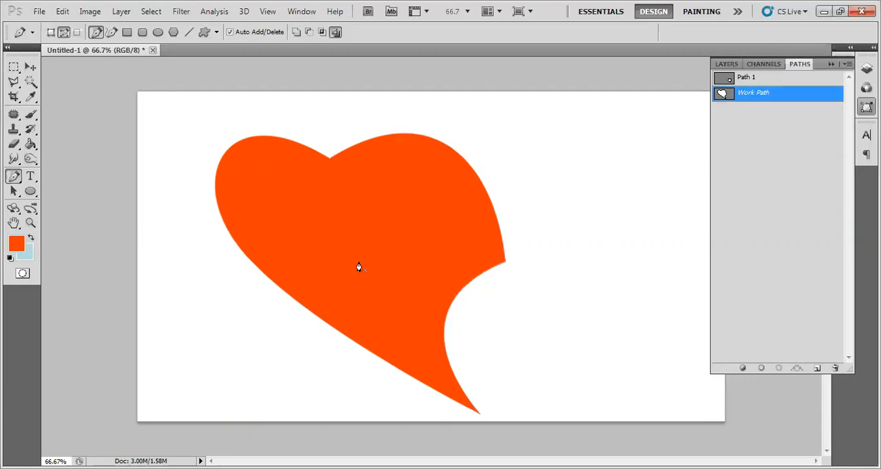